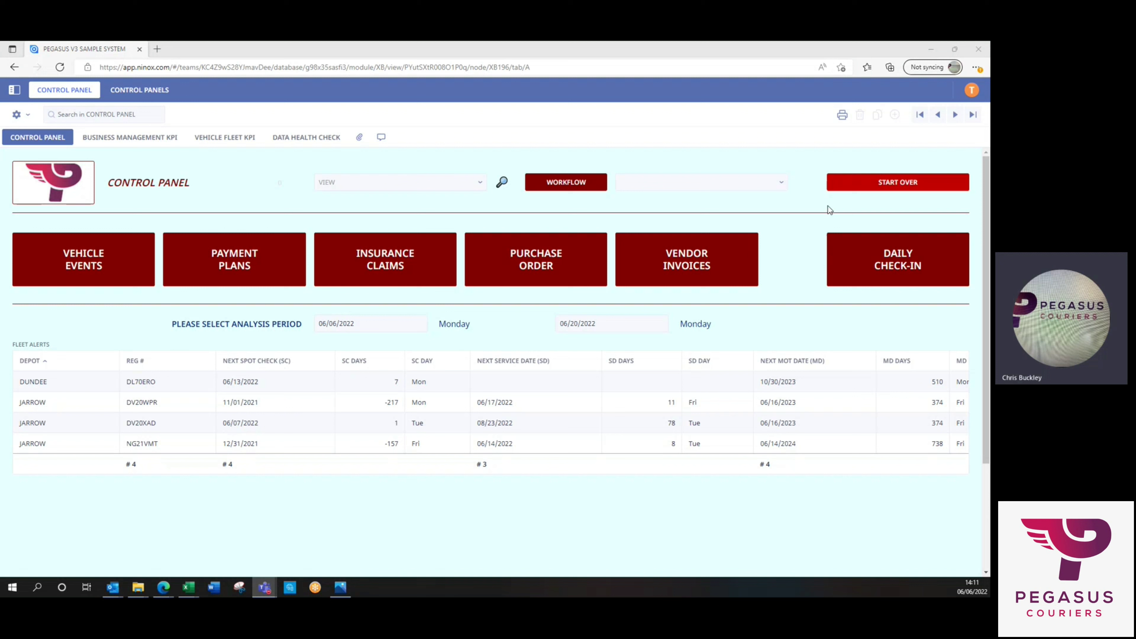
click(781, 183)
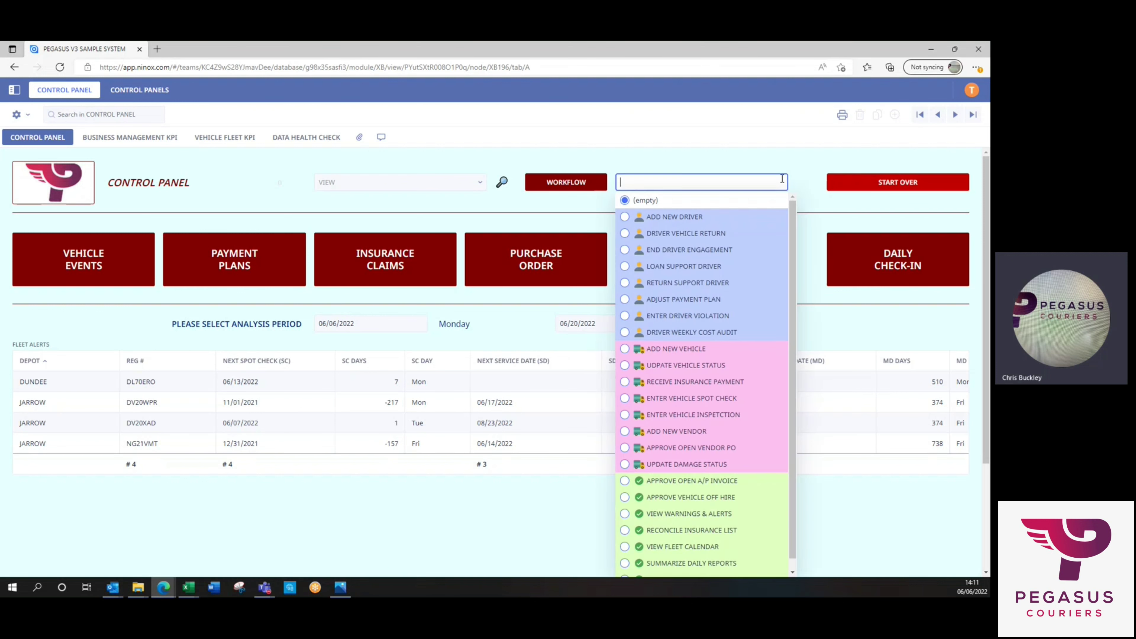
click(690, 234)
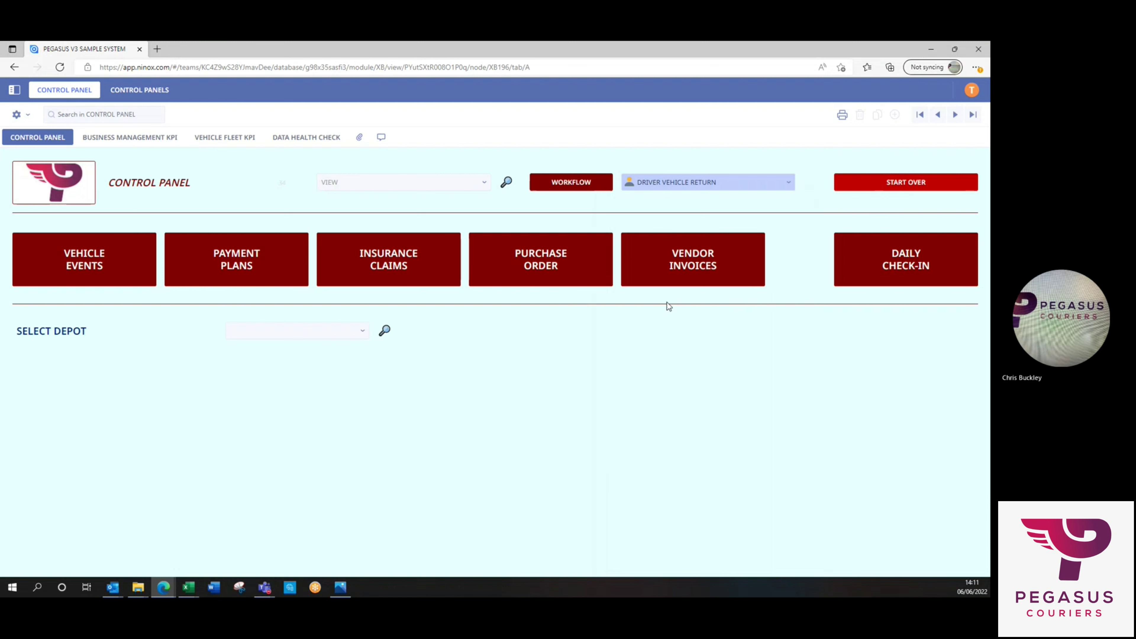
click(282, 330)
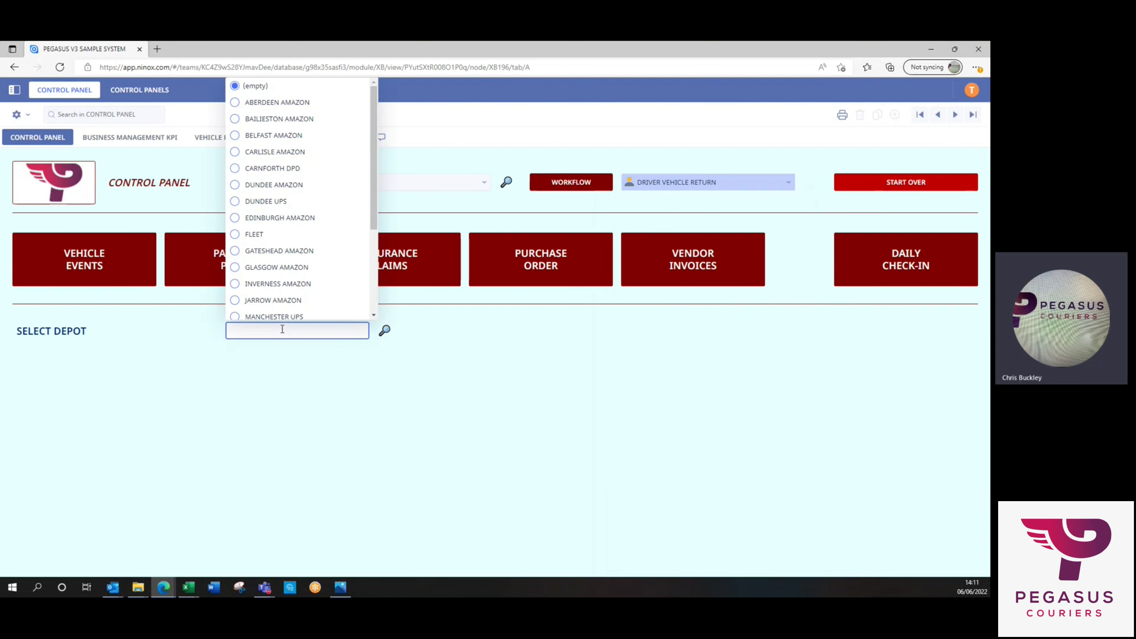
click(267, 251)
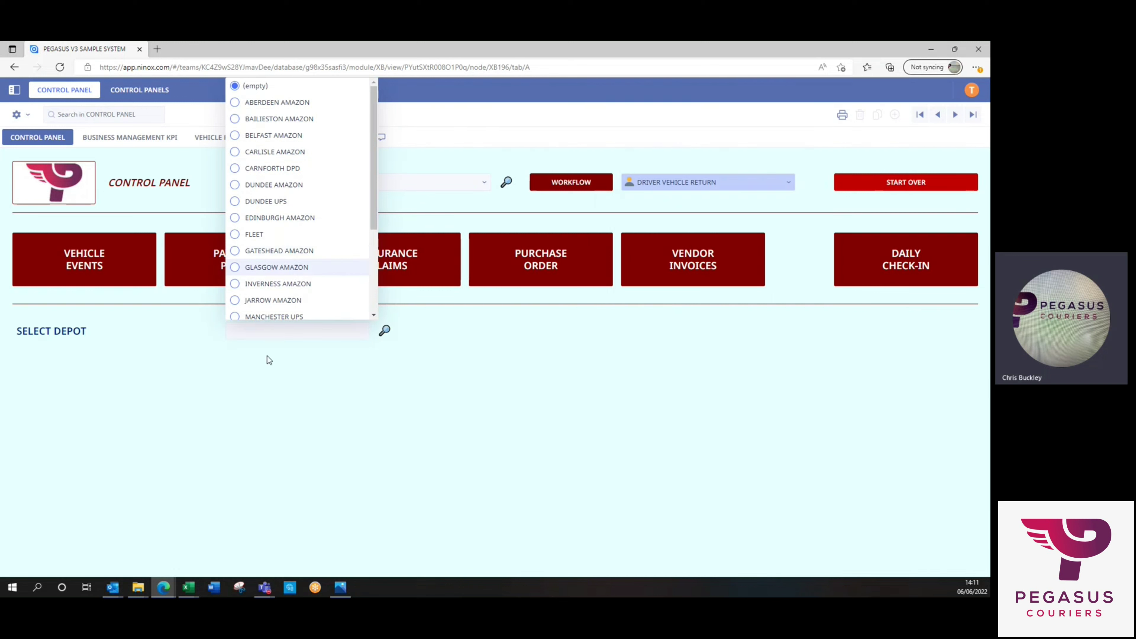
click(272, 370)
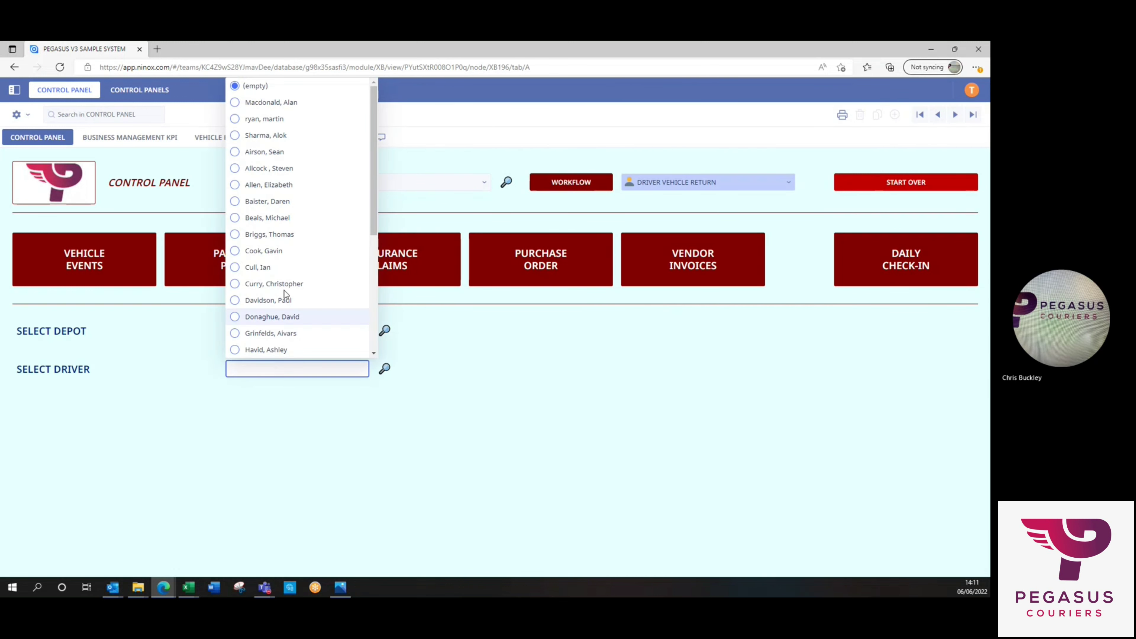
click(303, 184)
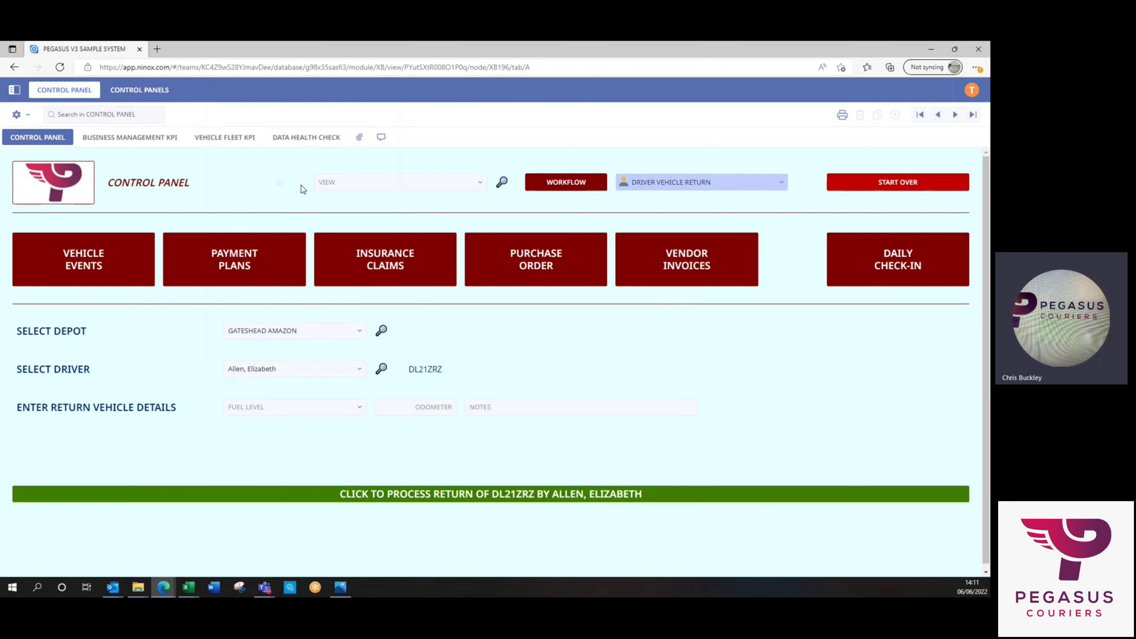
Record the returned fuel level as 1/2 and the odometer as 12489.
click(295, 406)
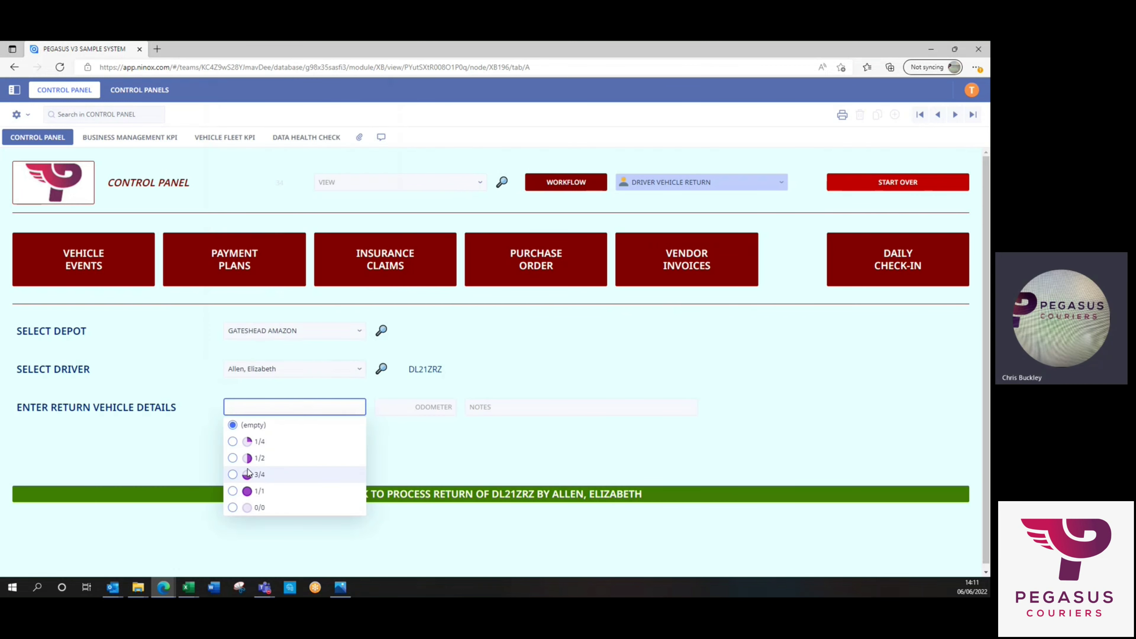
click(294, 460)
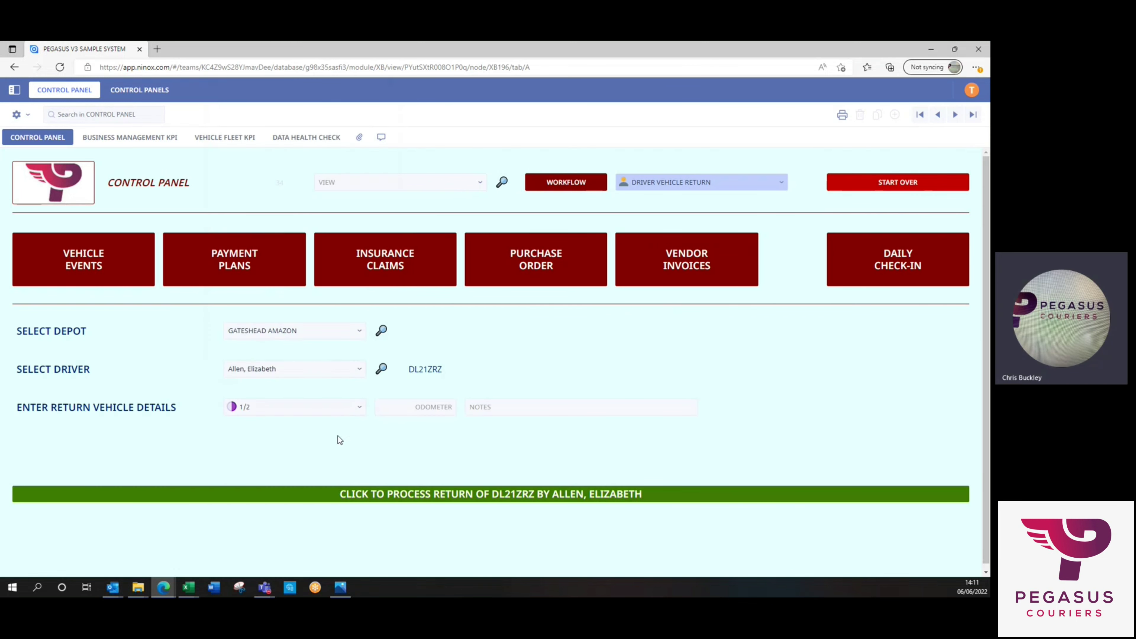
click(422, 409)
text(1)
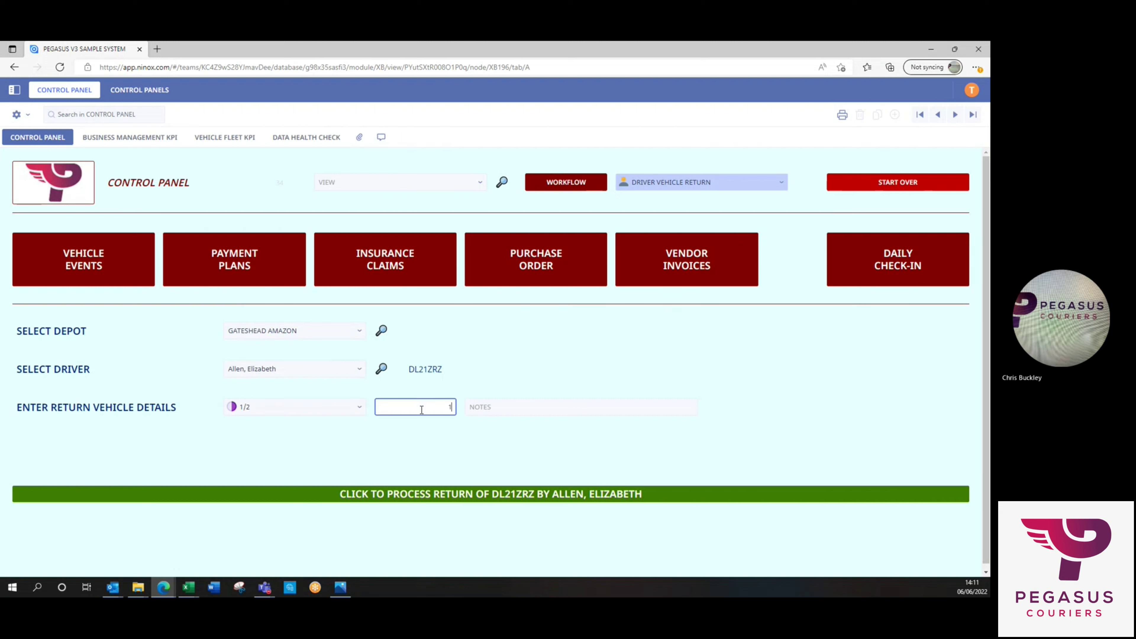
text(2489)
key(Return)
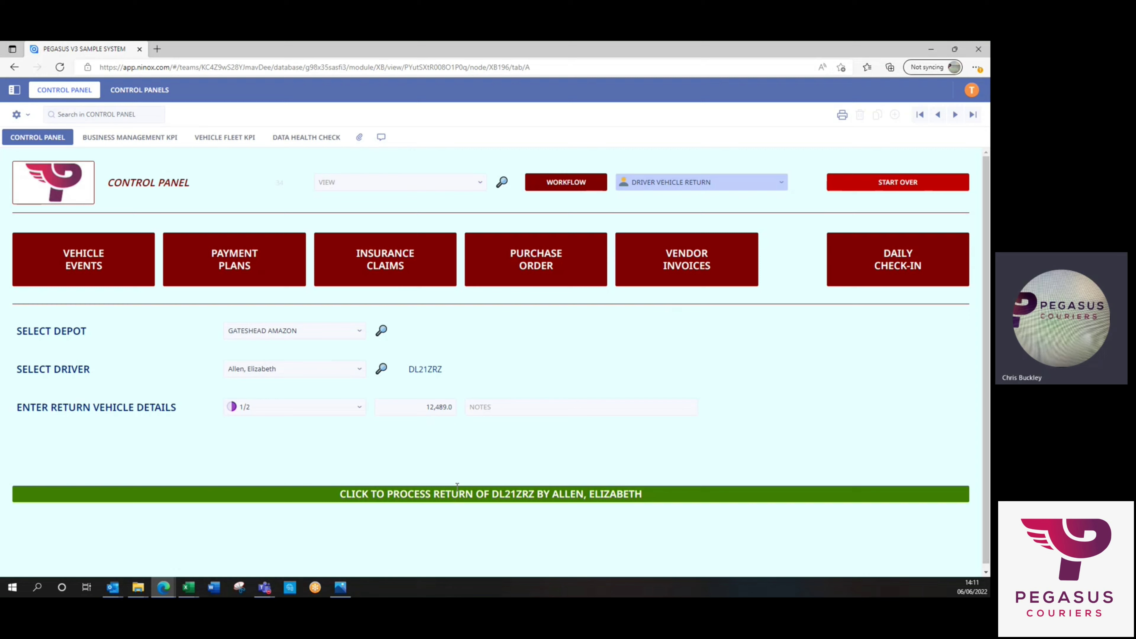
Process the DL21ZRZ return, choose YES to view the new event, and acknowledge the final message.
click(459, 493)
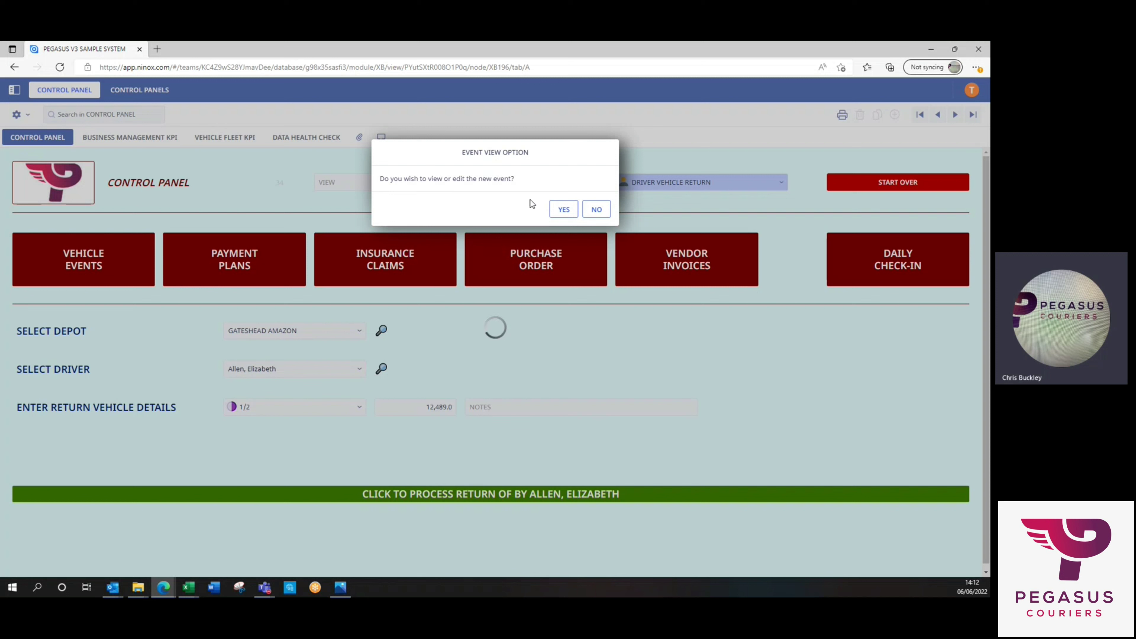
click(564, 209)
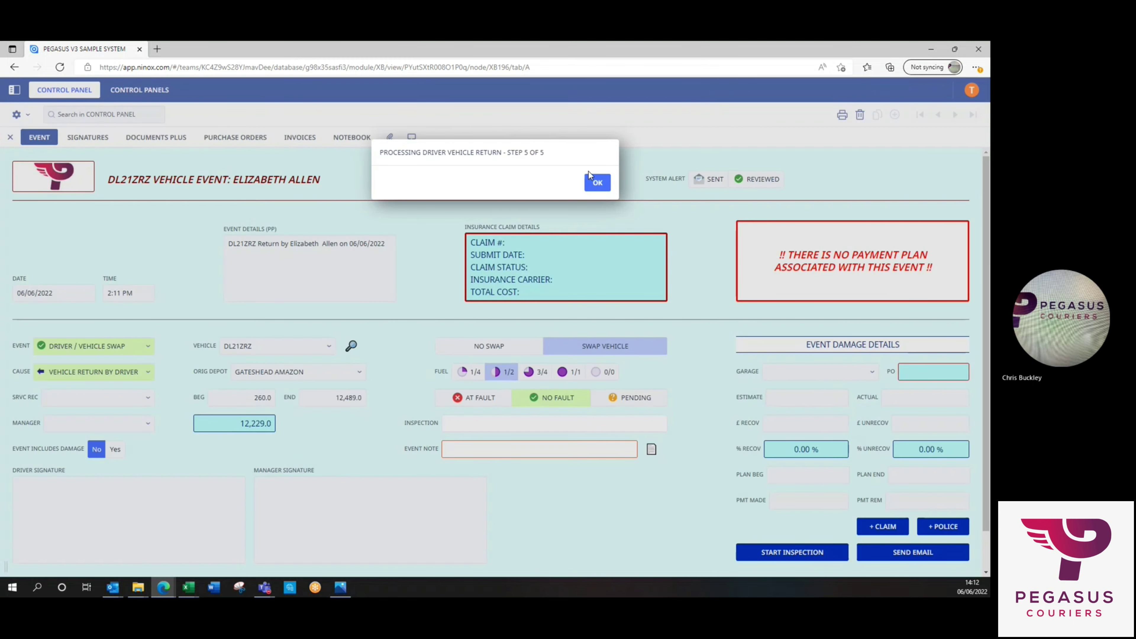
click(597, 183)
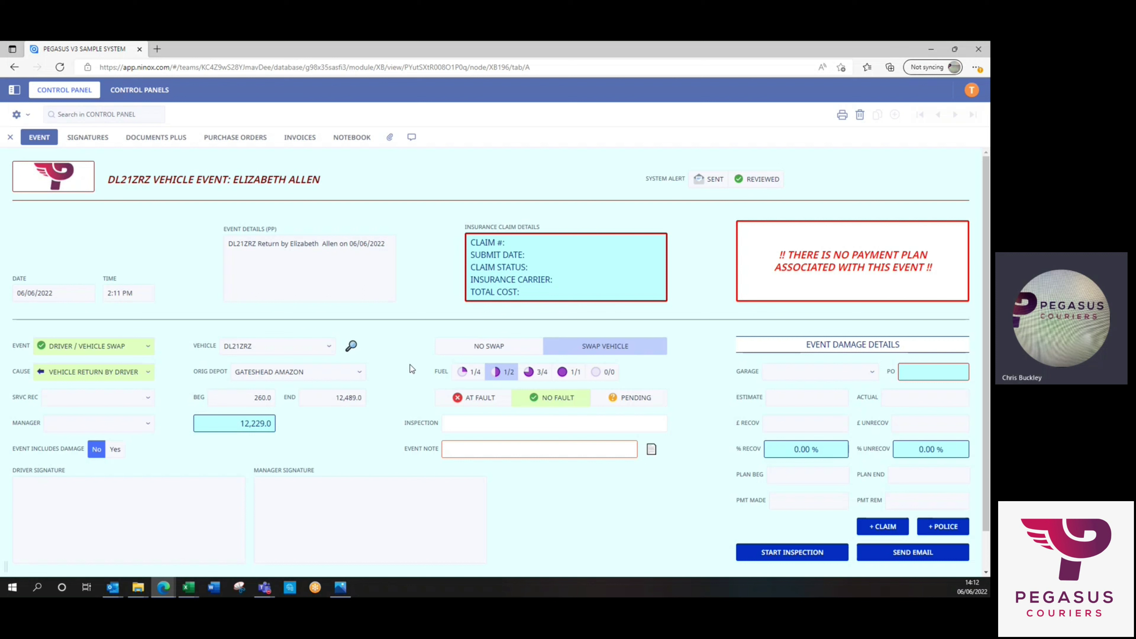
click(351, 346)
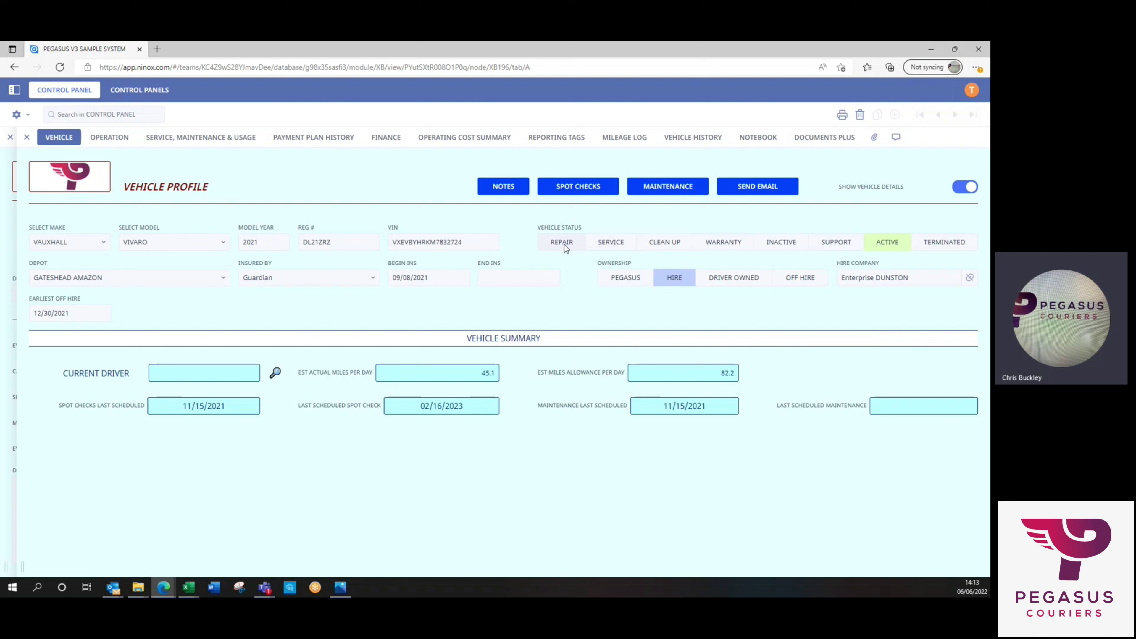
click(779, 242)
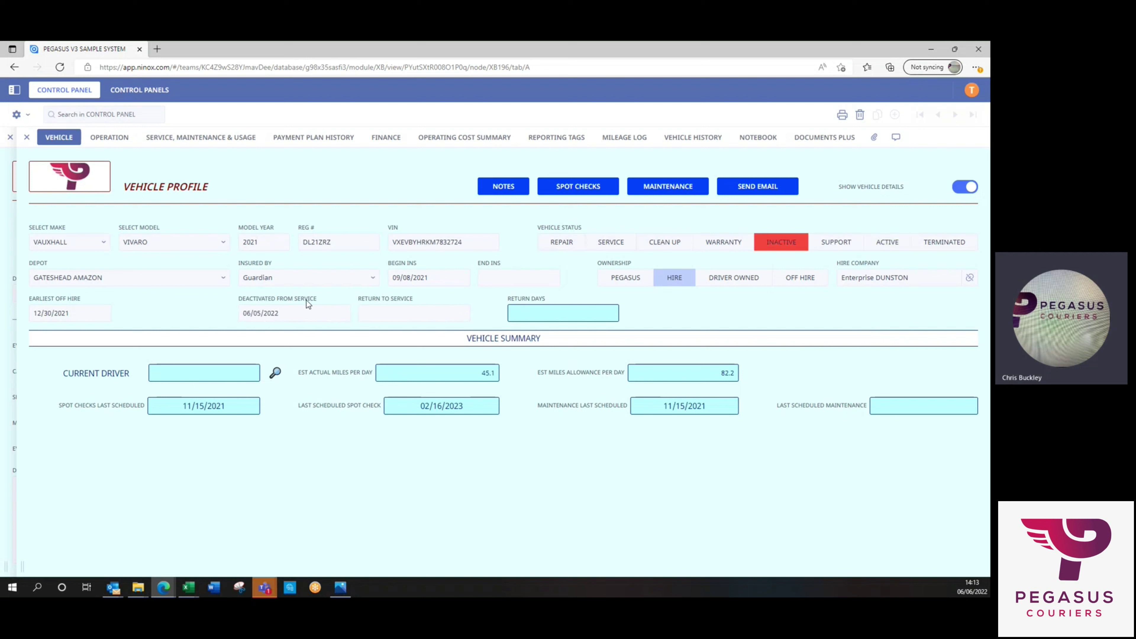
click(300, 315)
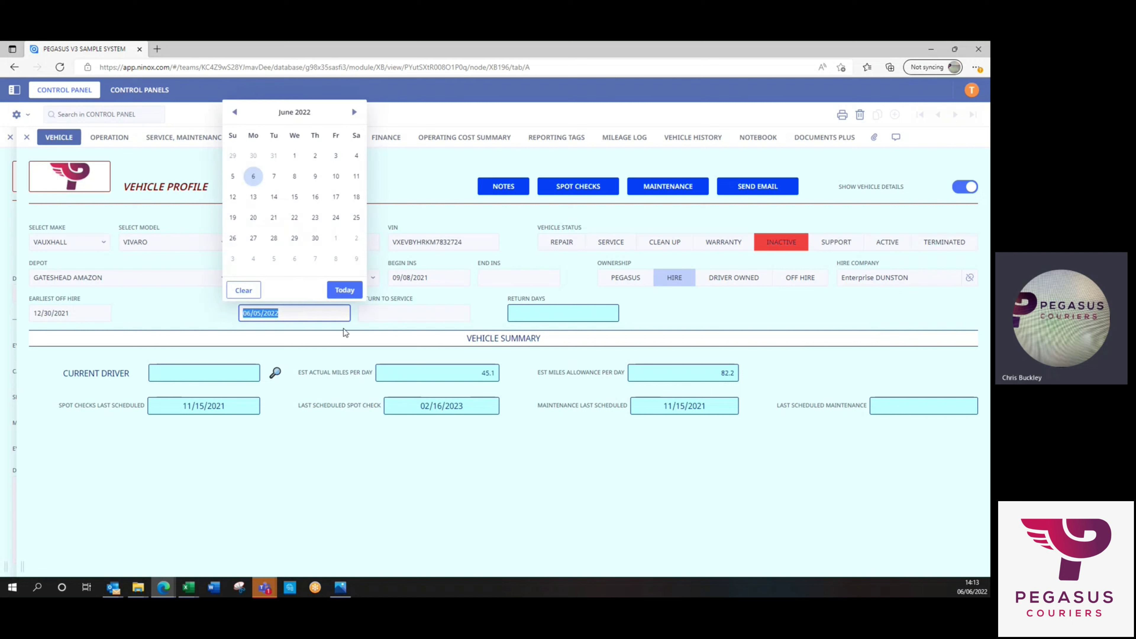
click(347, 290)
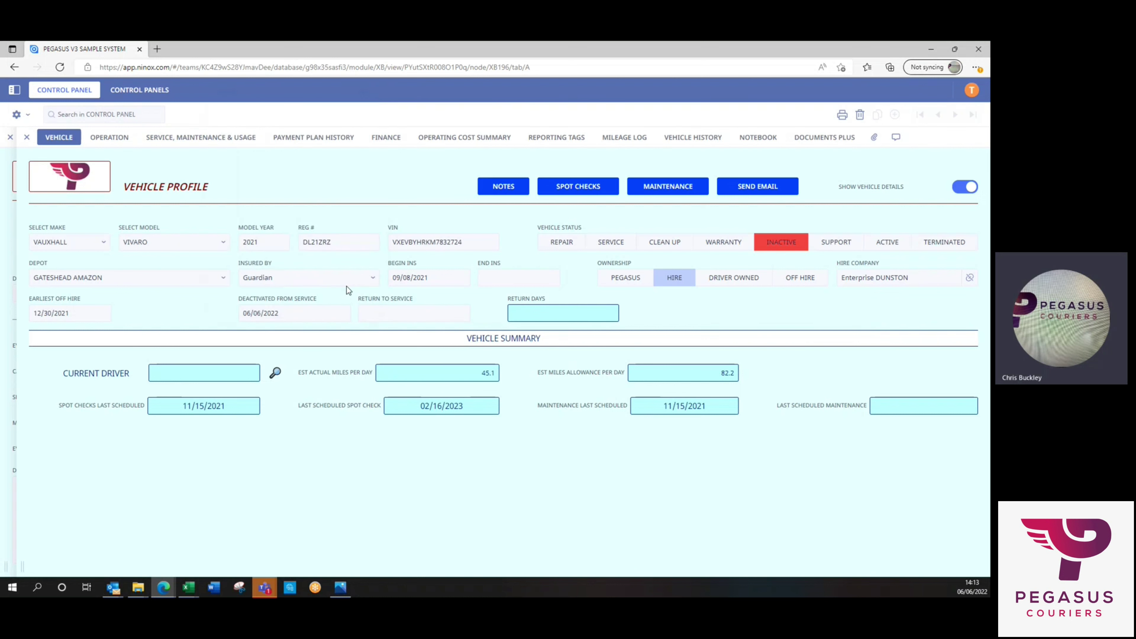
click(414, 314)
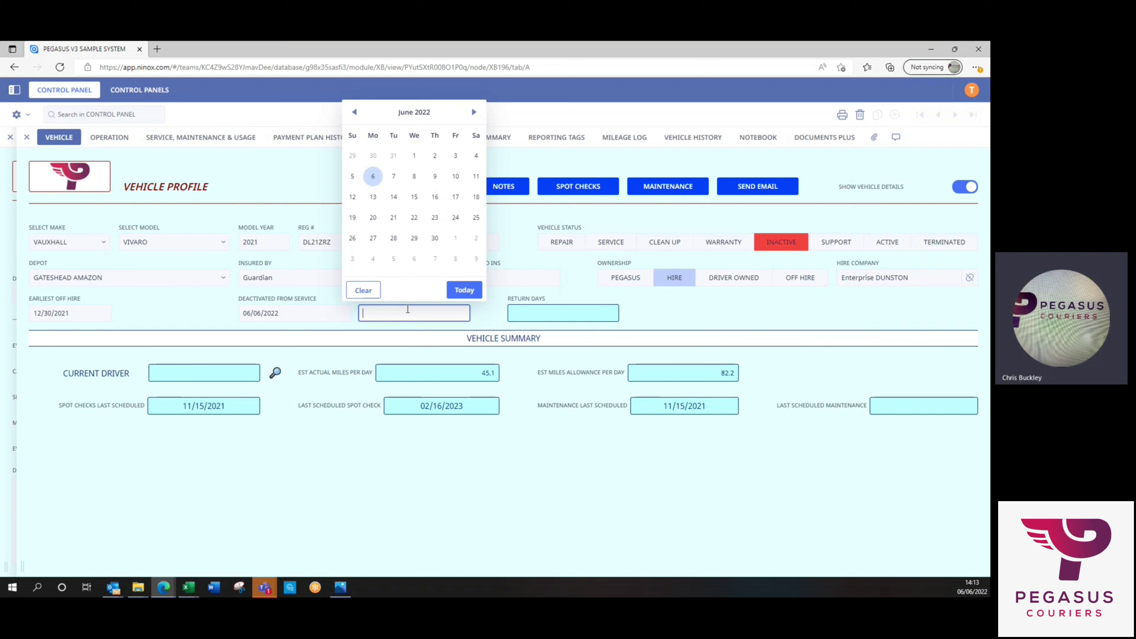
click(372, 197)
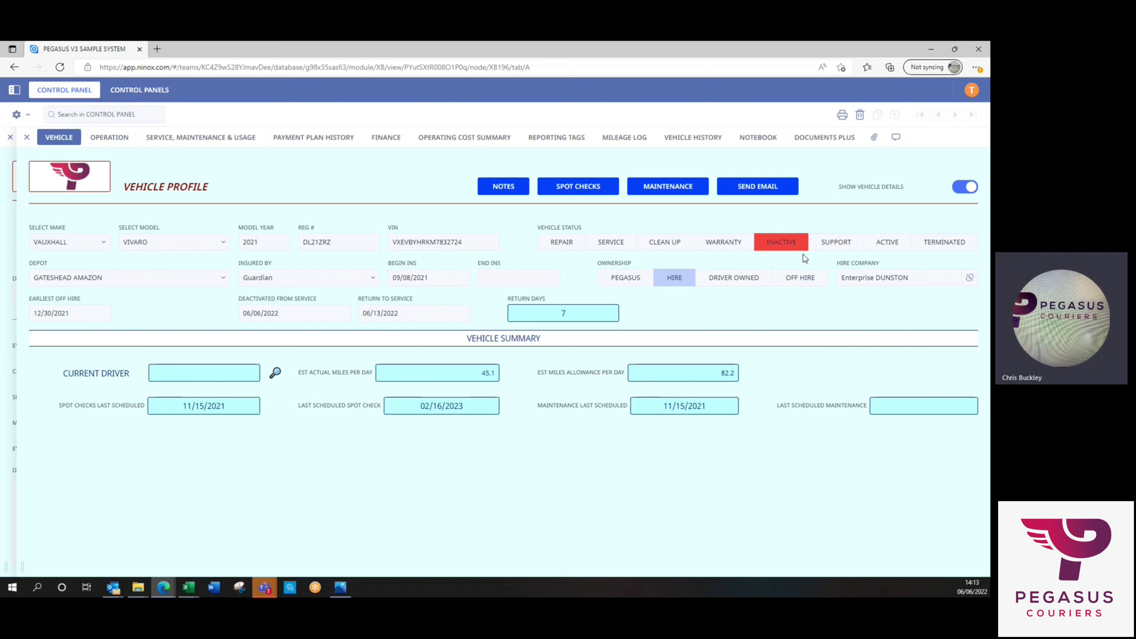
click(888, 245)
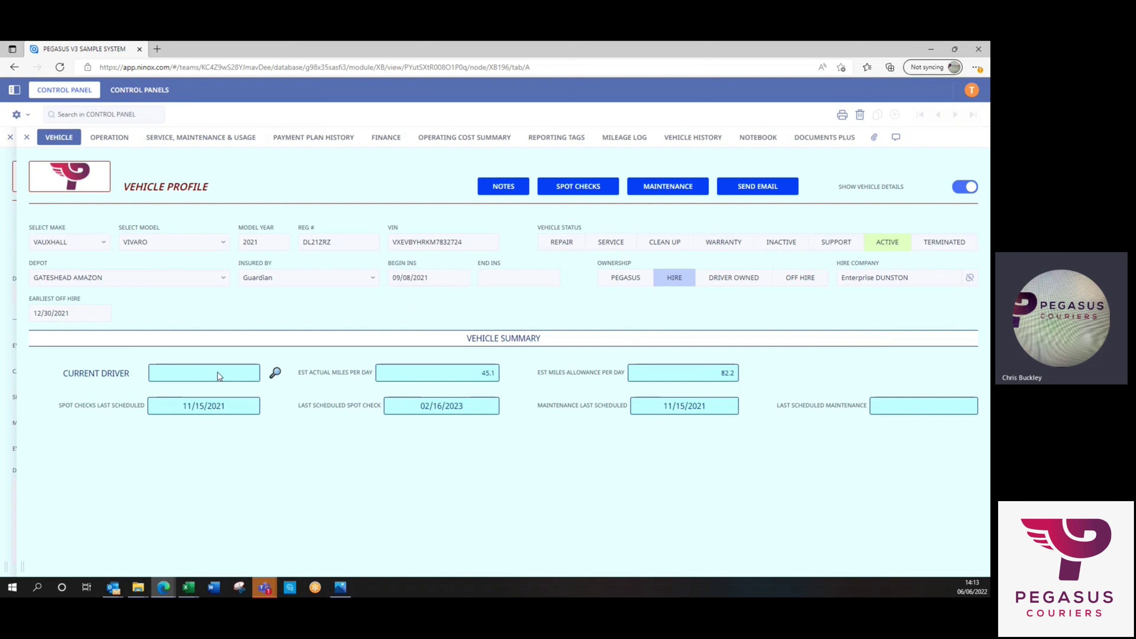
click(26, 137)
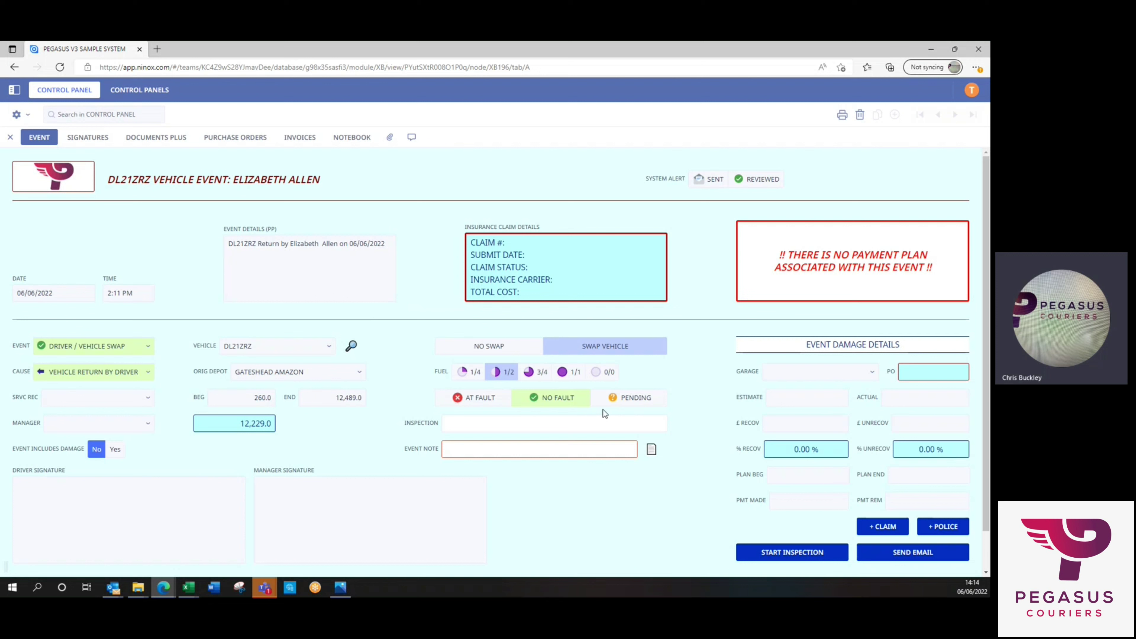
click(529, 449)
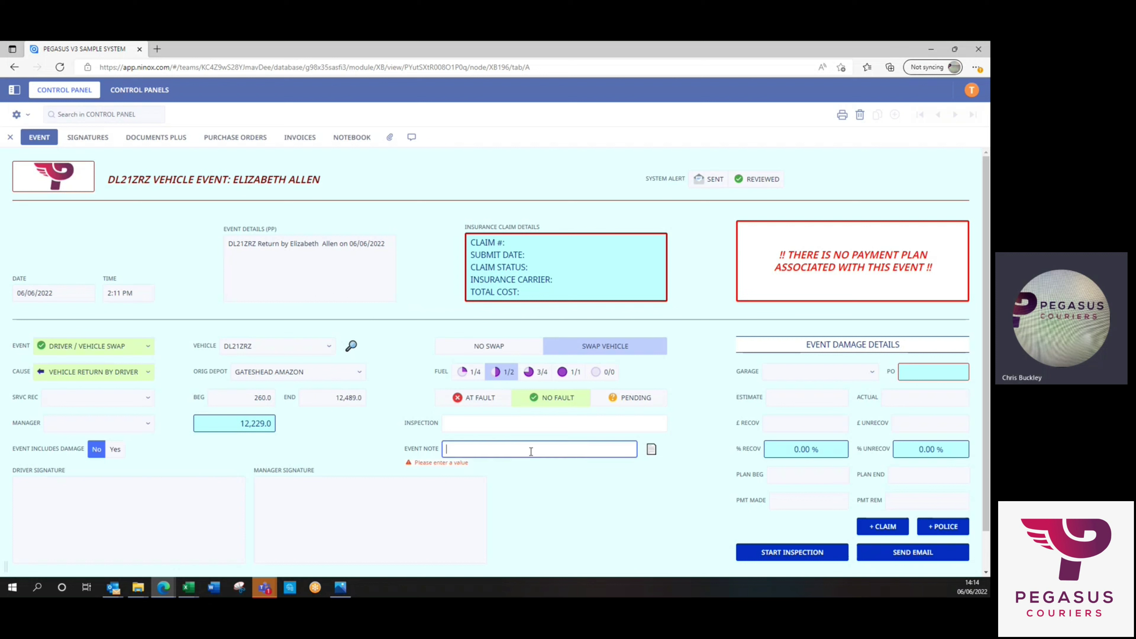
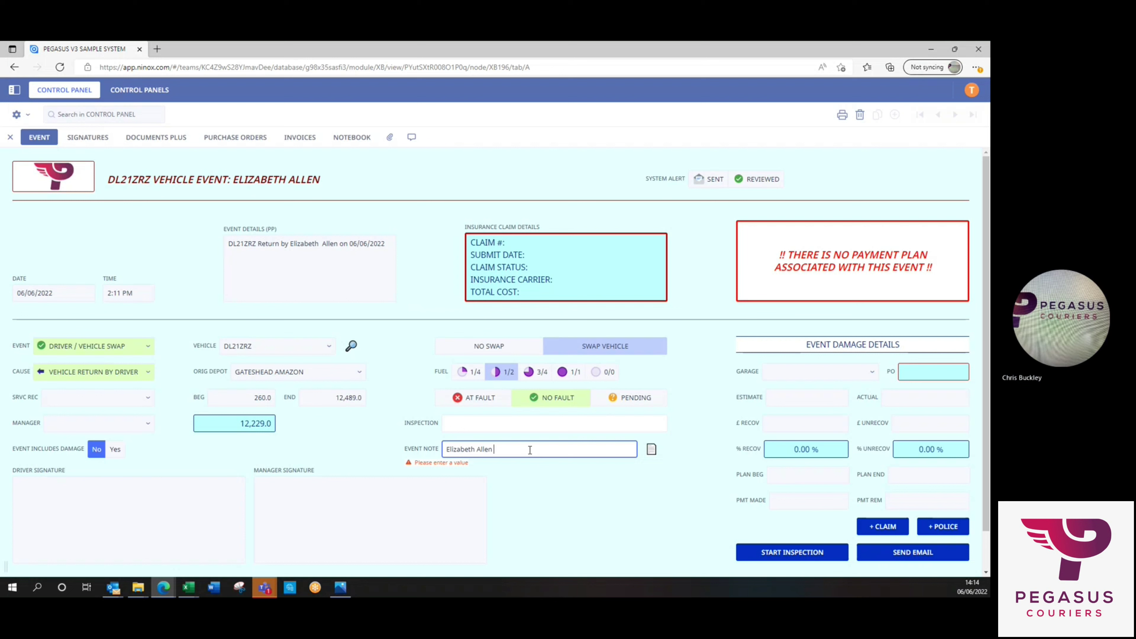
text( out of DL21ZRZ)
click(547, 499)
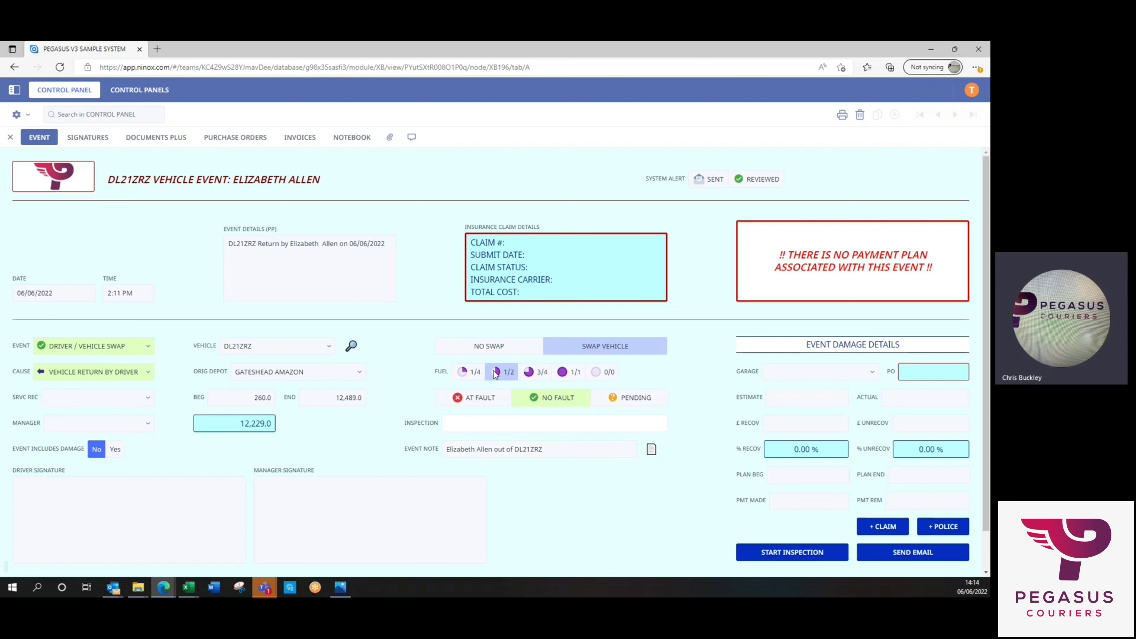
Assign the manager, save their signature, and create a new inspection for this event.
click(143, 424)
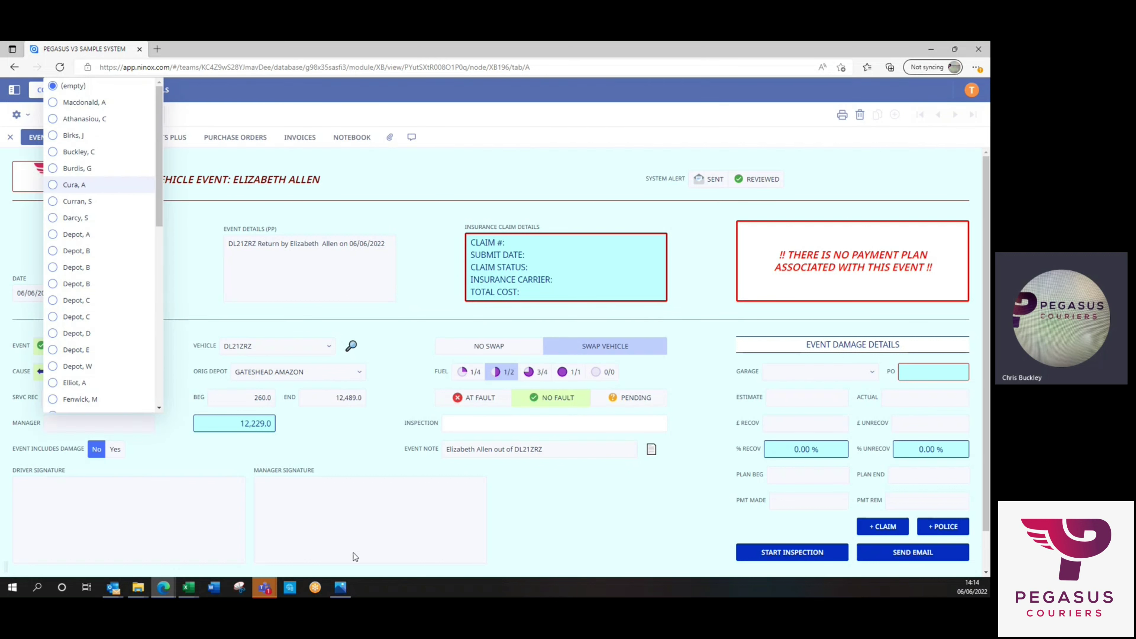
click(299, 520)
mouse_move(380, 280)
mouse_down()
mouse_move(386, 317)
mouse_move(429, 333)
mouse_move(621, 280)
mouse_up()
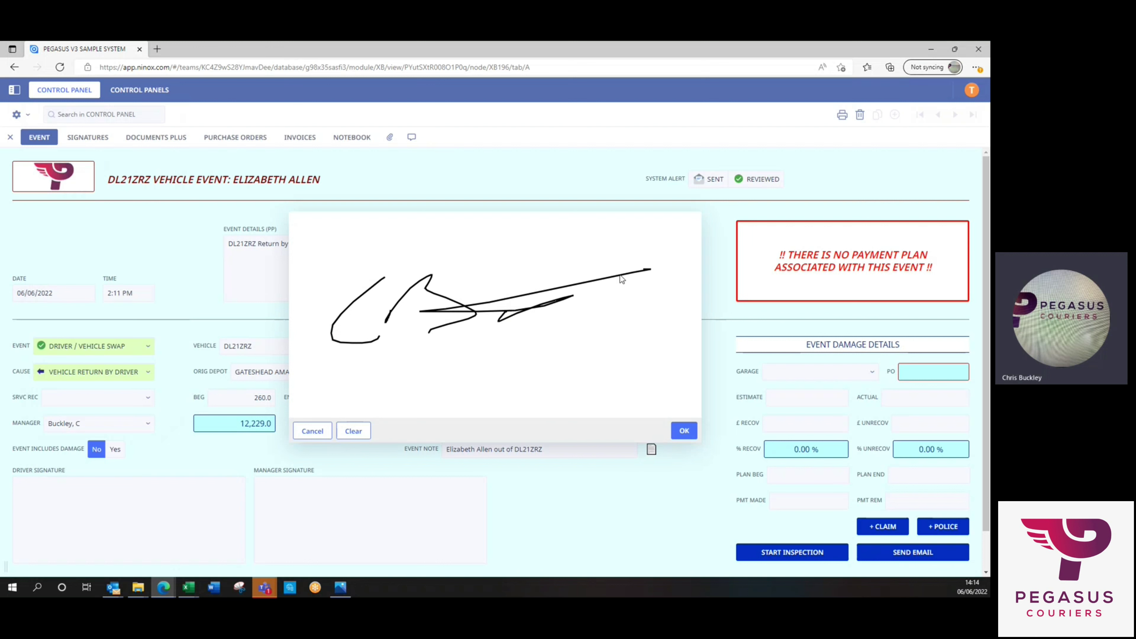
click(683, 431)
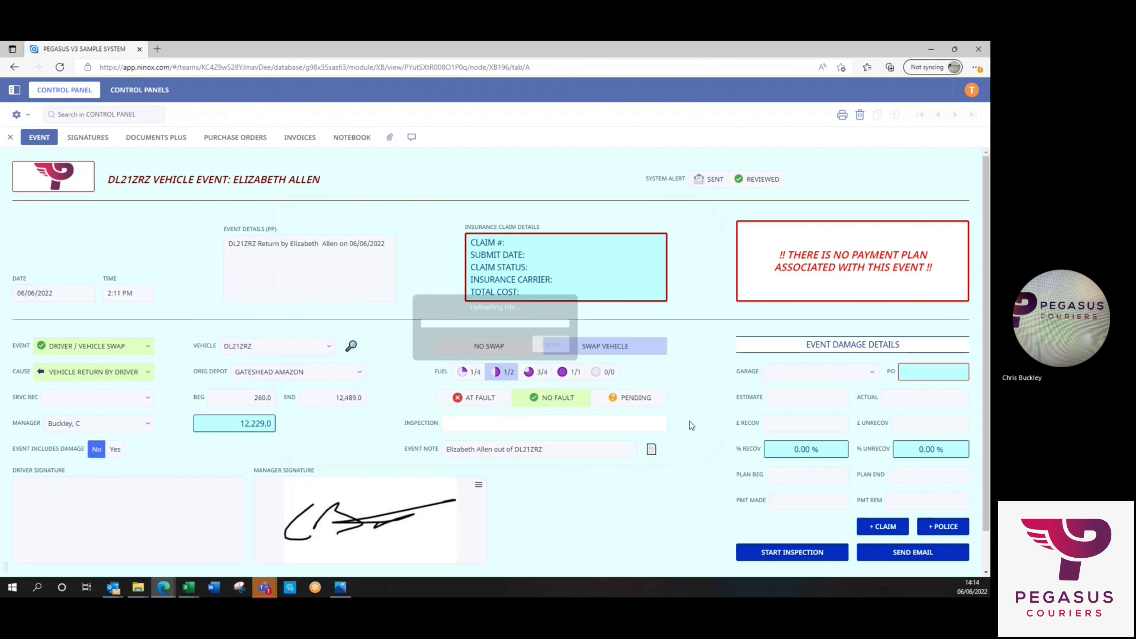
click(783, 550)
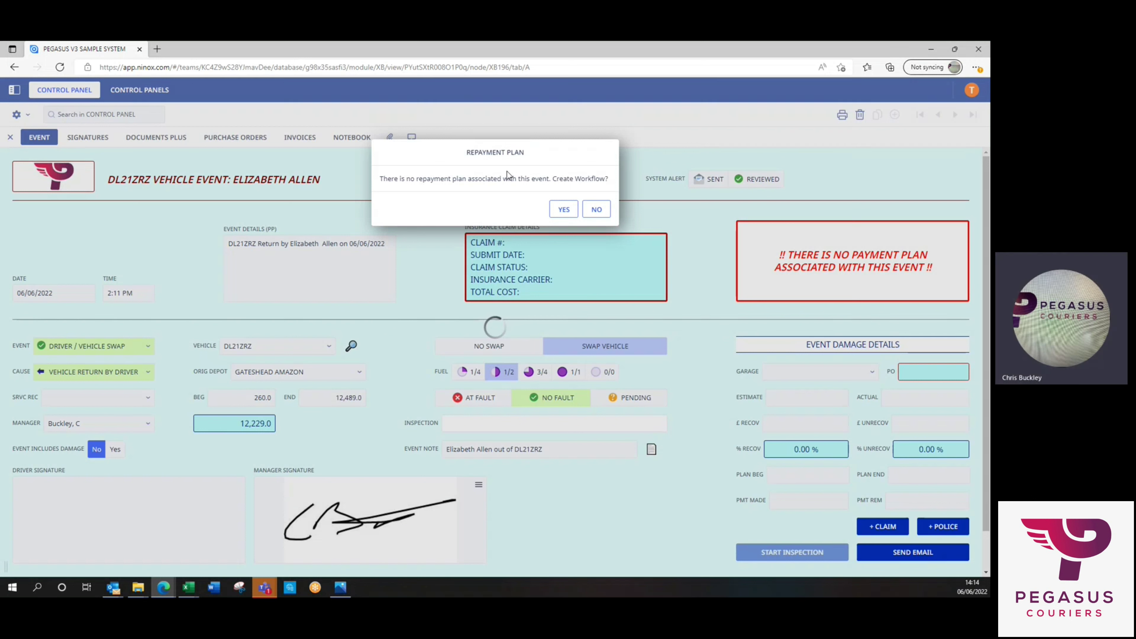
click(569, 210)
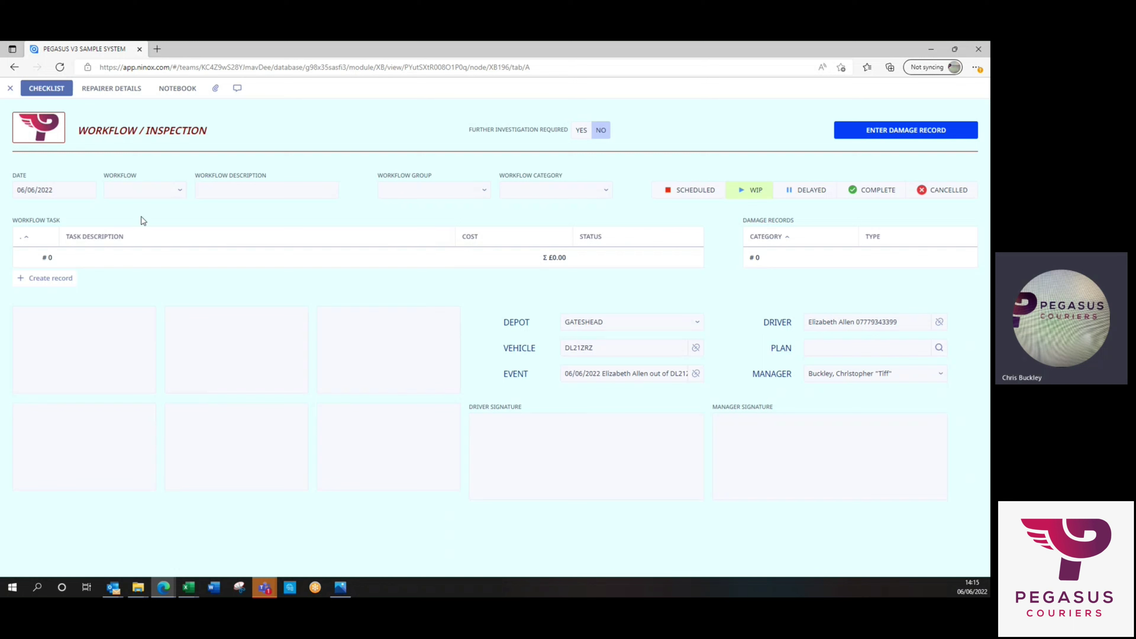
Set the inspection workflow to VEHICLE SWAP and mark it COMPLETE.
click(182, 190)
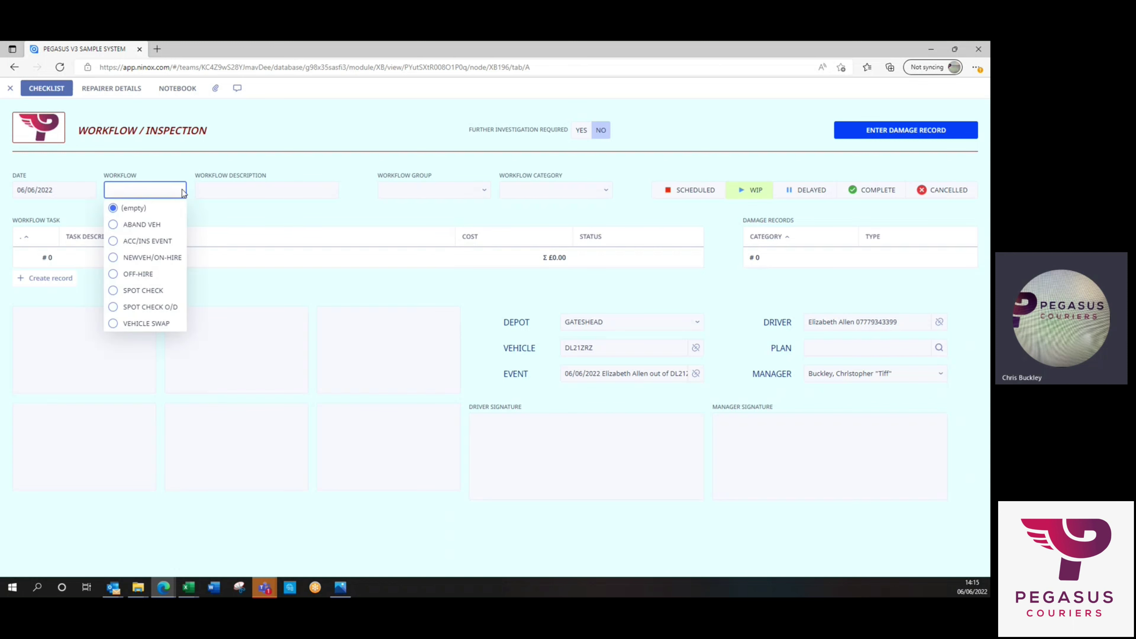
click(160, 325)
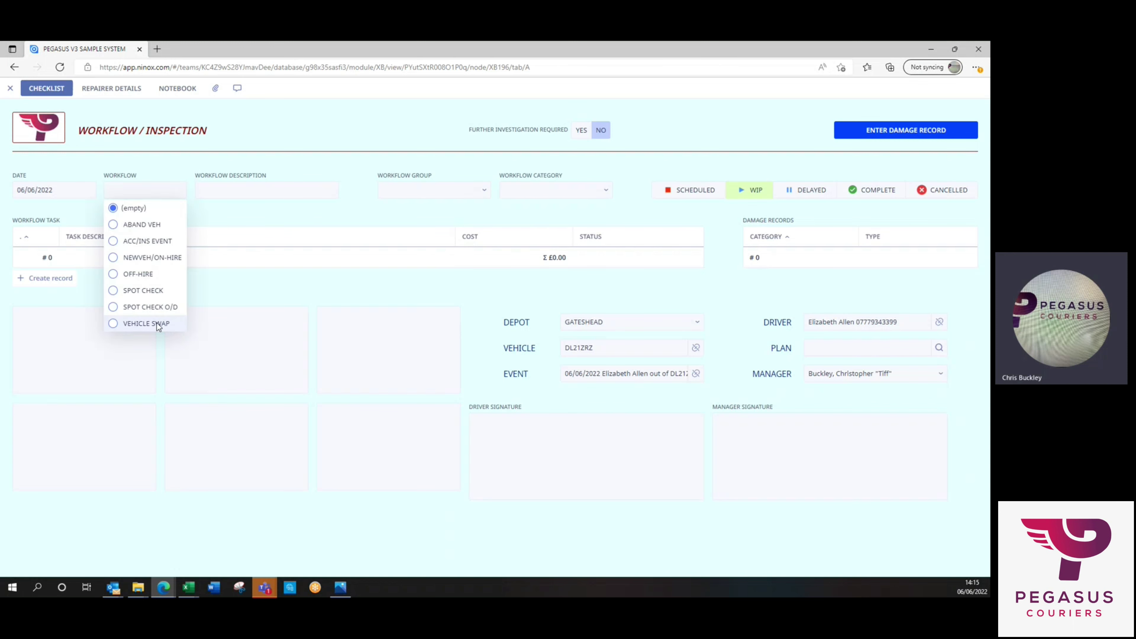
click(876, 192)
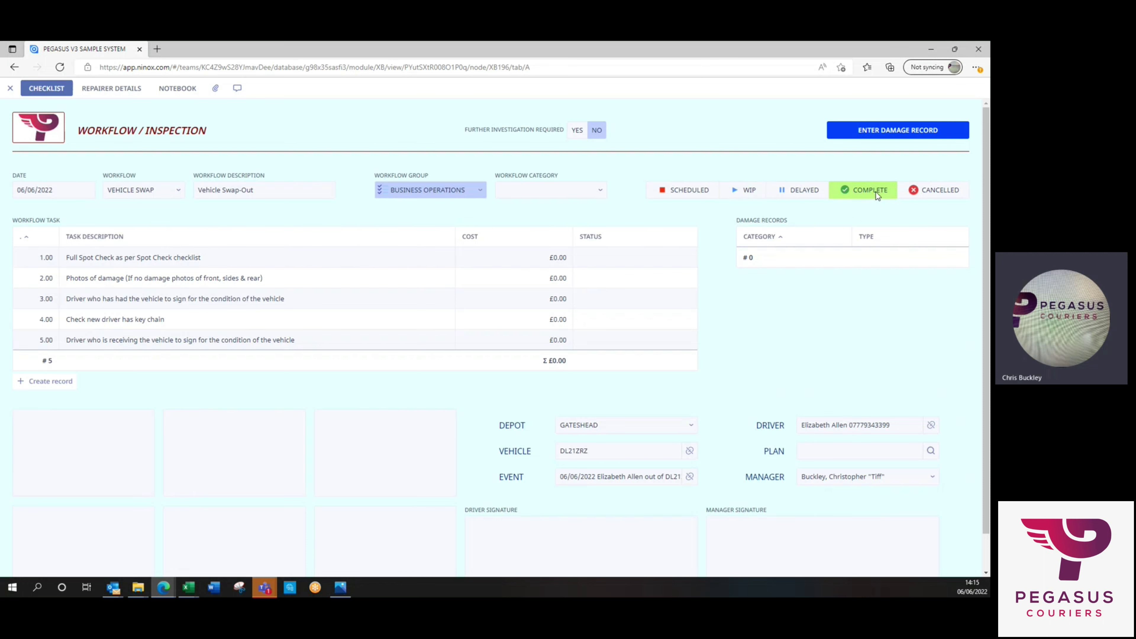
Mark all five checklist tasks Completed, from spot check to receiving driver signing.
click(639, 258)
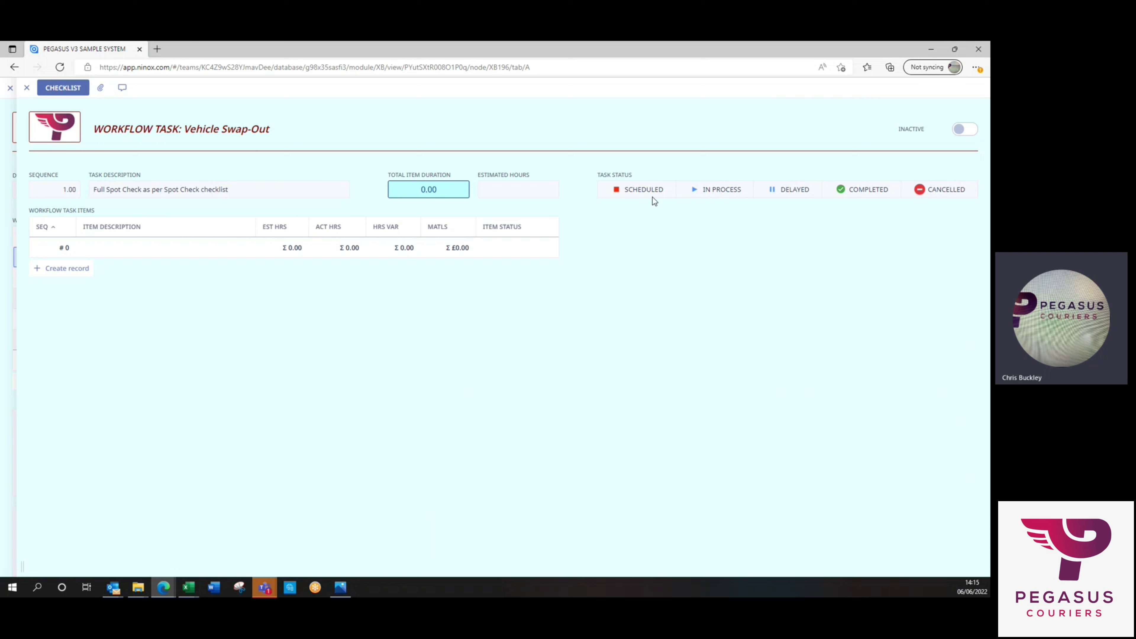
click(866, 196)
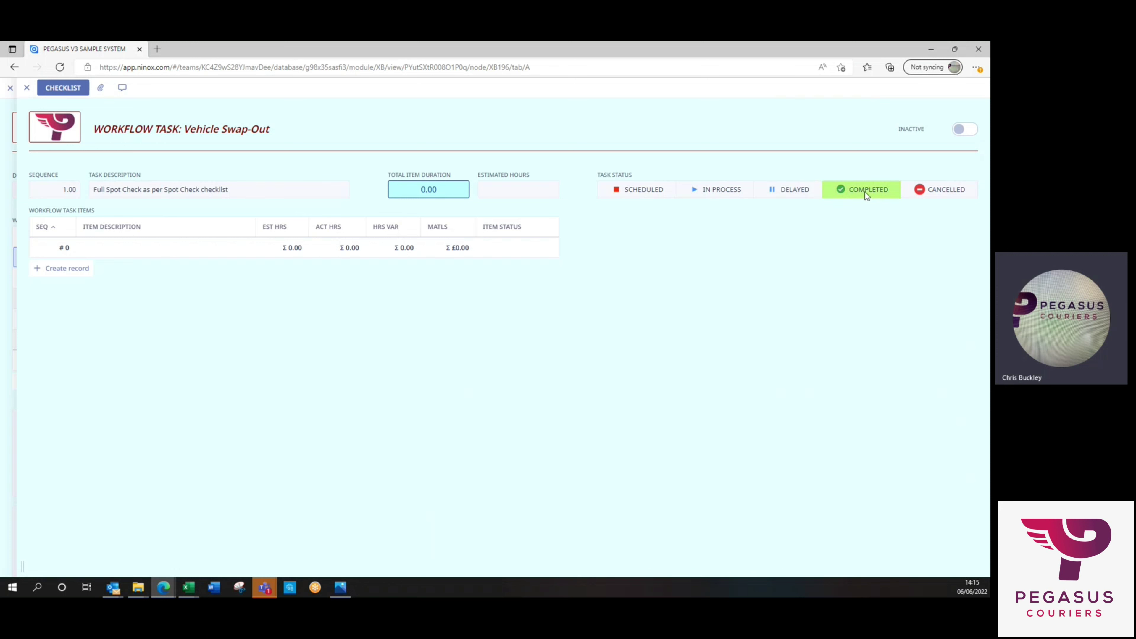
click(866, 195)
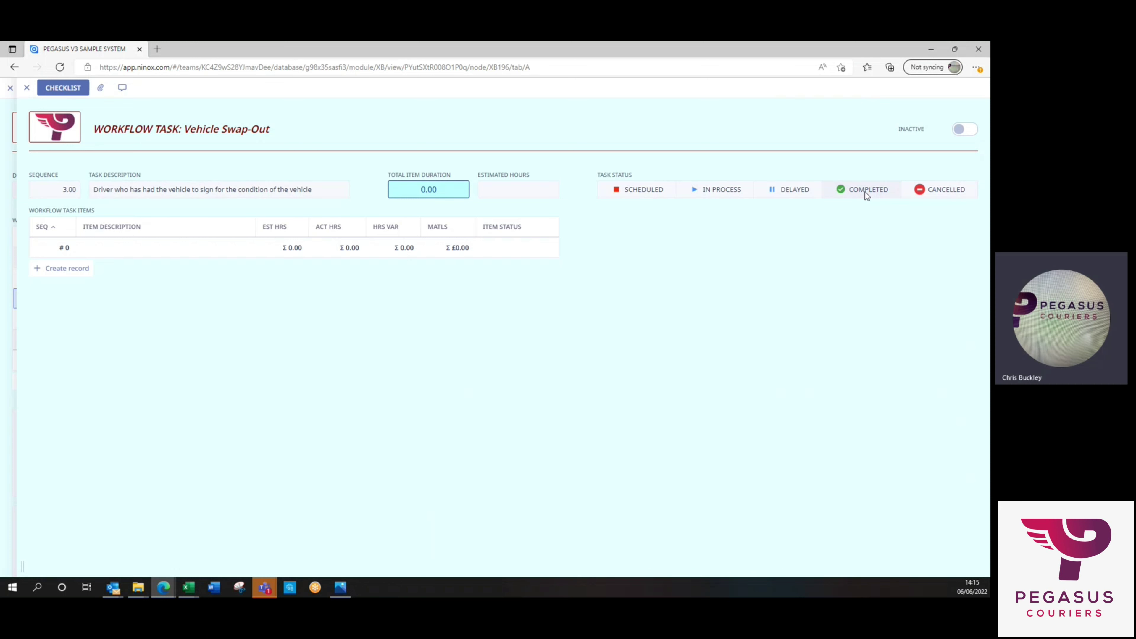
click(866, 196)
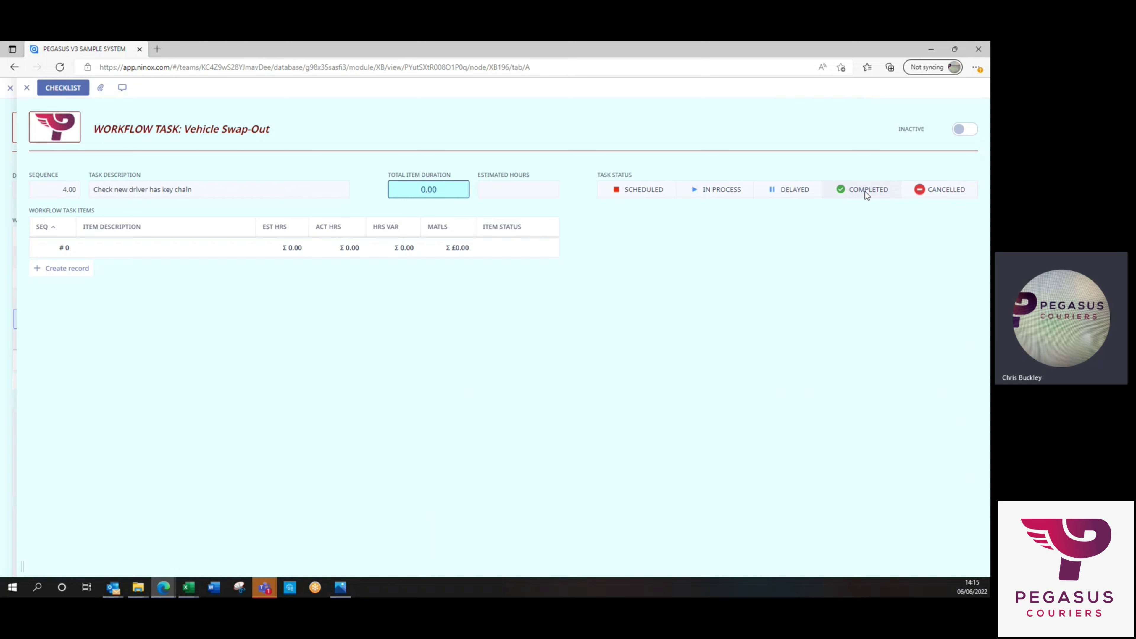
click(867, 192)
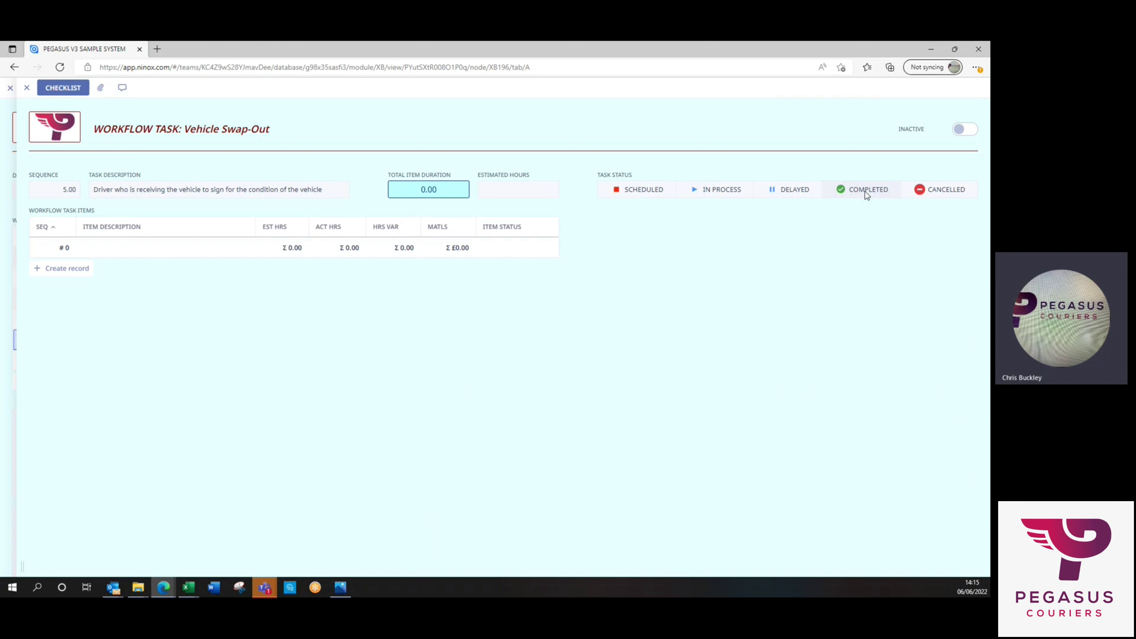
click(866, 192)
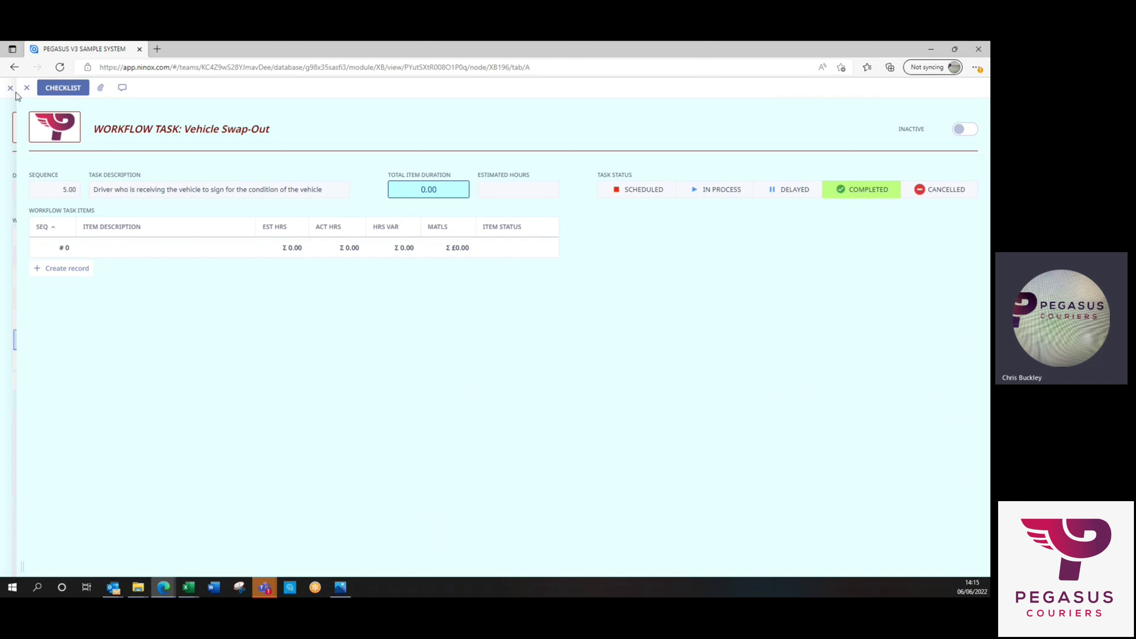
click(26, 88)
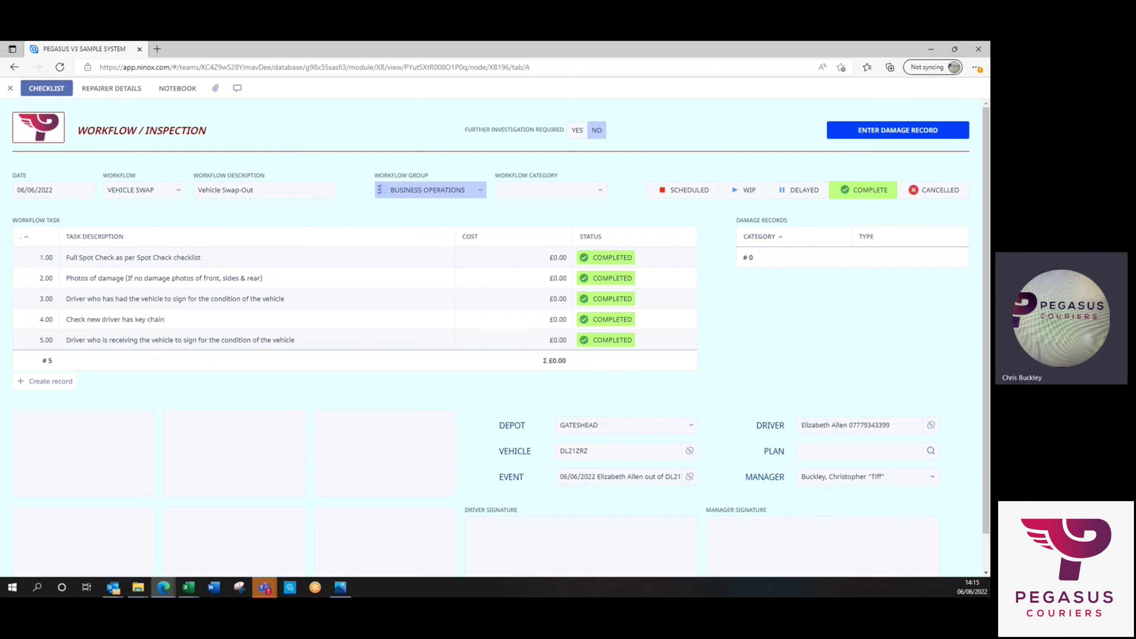
Drop the vehicle swap form file onto the inspection's first photo box.
drag(68, 481, 85, 460)
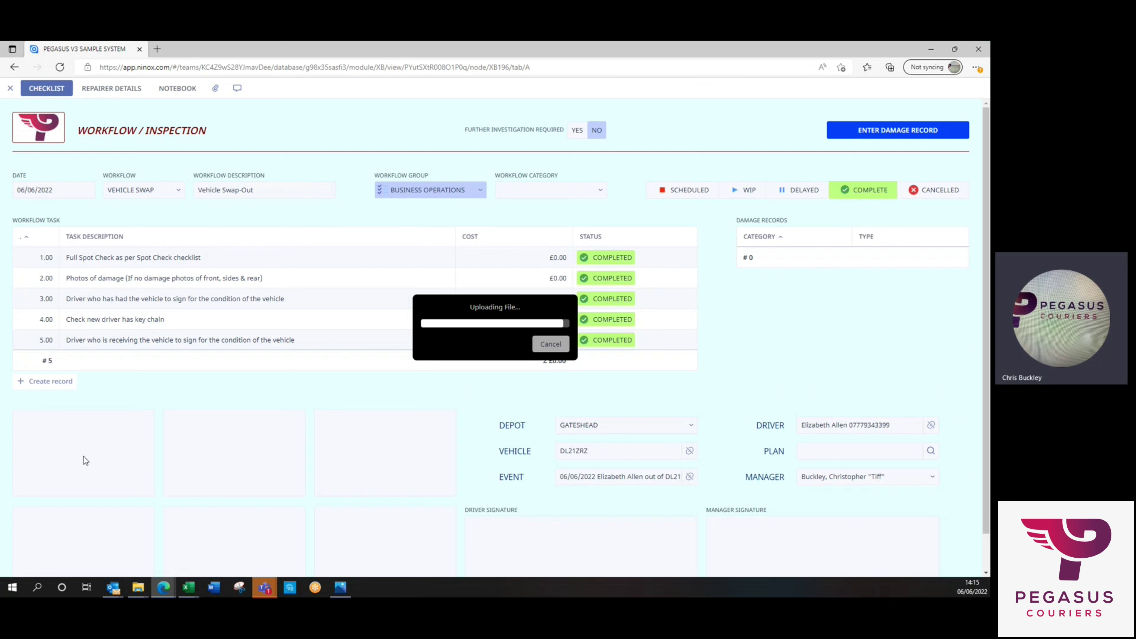
scroll(249, 381, down, 1)
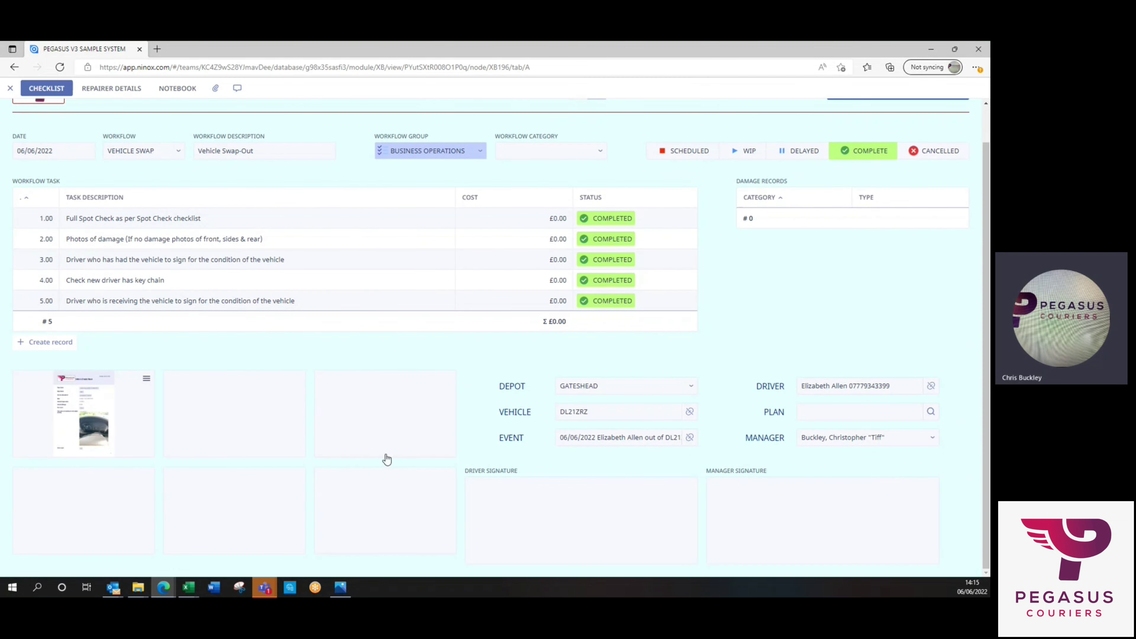
scroll(707, 325, up, 1)
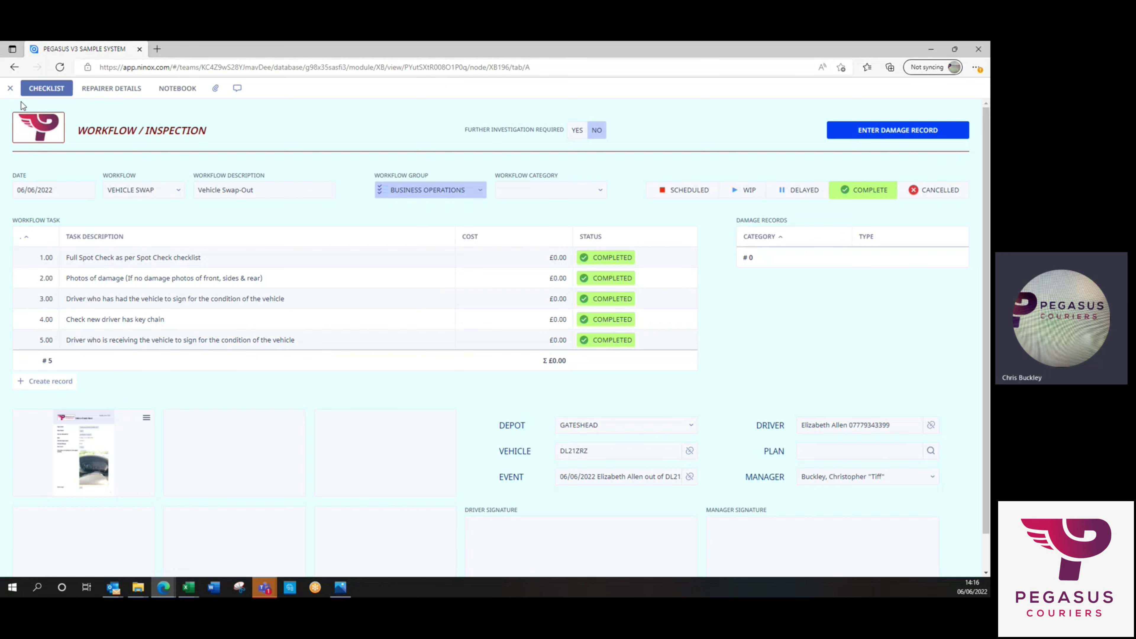
click(11, 89)
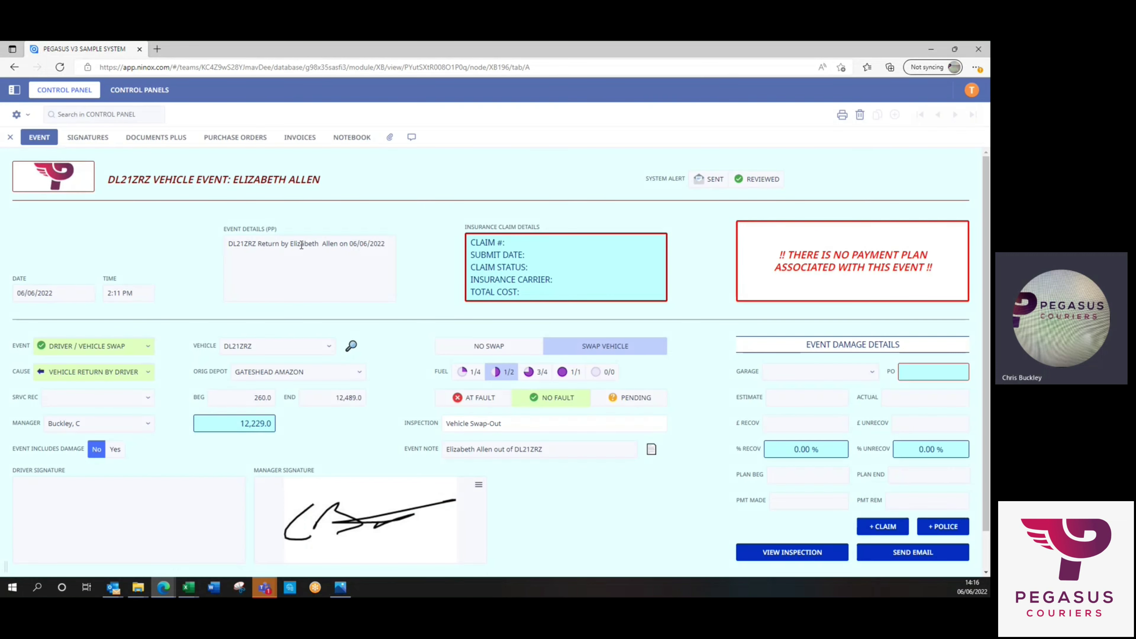